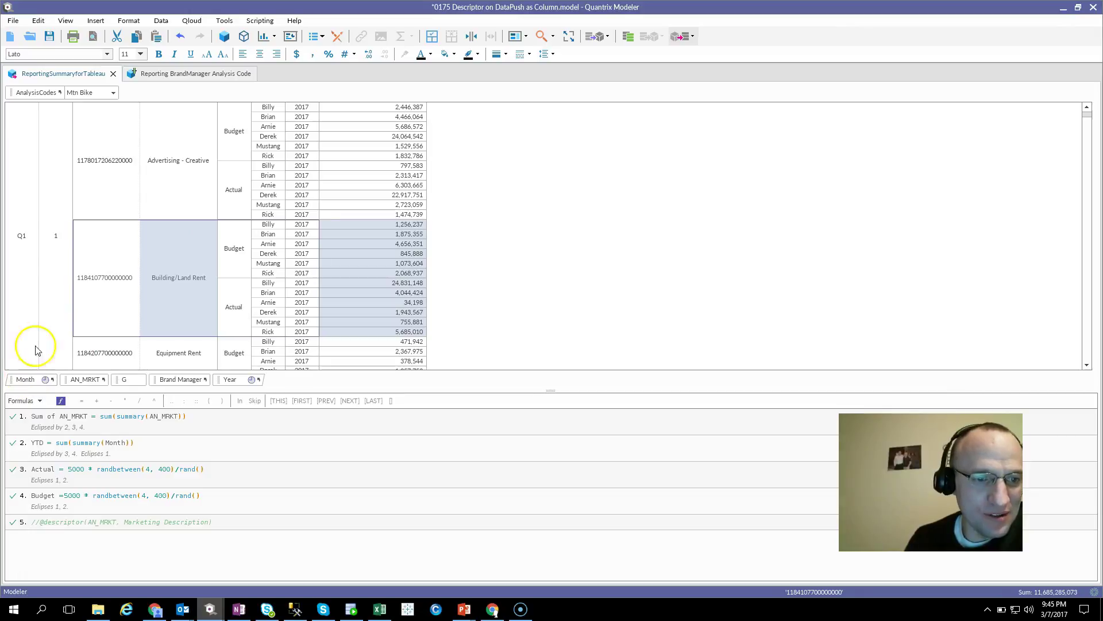
Review the items available in the AnalysisCodes category and the item descriptors attached to the AN_MRKT category
{"action": "left_click_drag", "start_coordinate": [111, 91], "coordinate": [116, 99]}
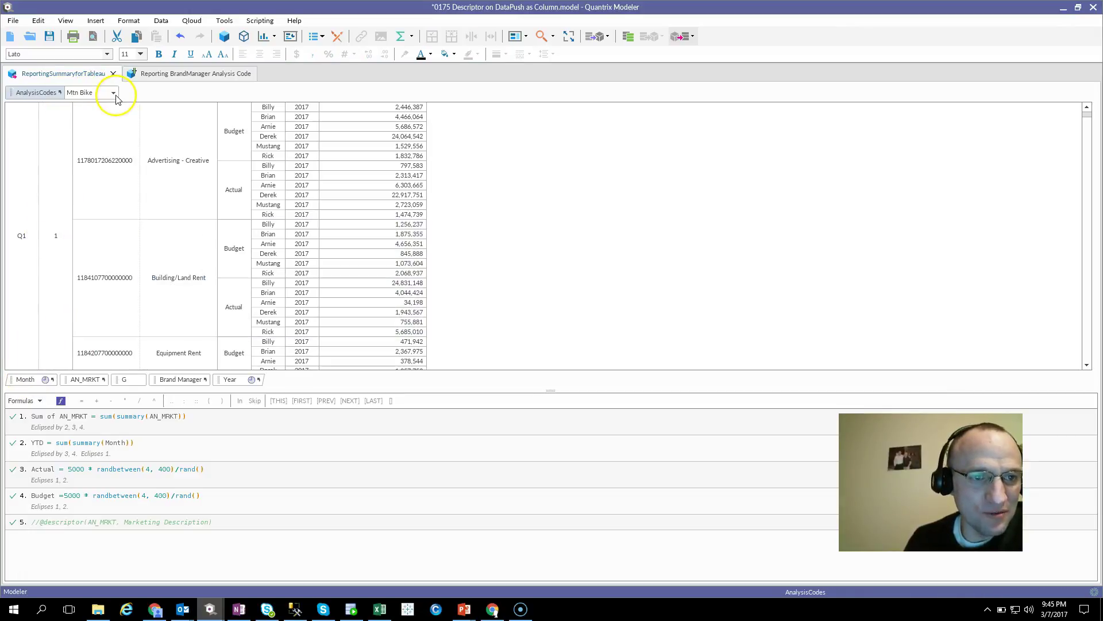
{"action": "left_click", "coordinate": [115, 93]}
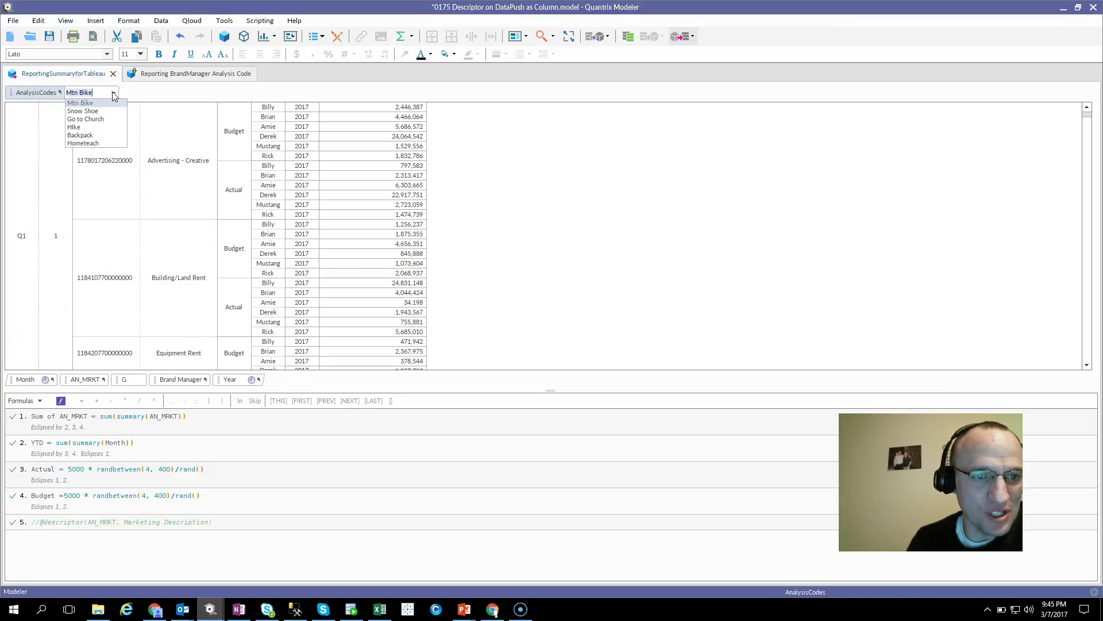
{"action": "left_click", "coordinate": [103, 280]}
{"action": "left_click", "coordinate": [80, 379]}
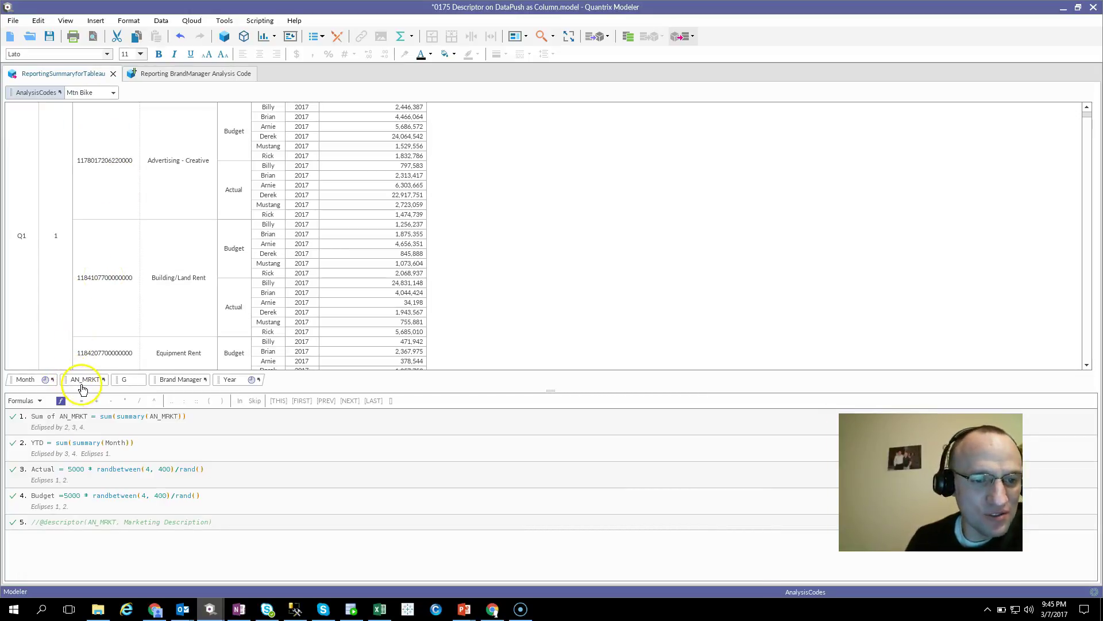
{"action": "right_click", "coordinate": [85, 381]}
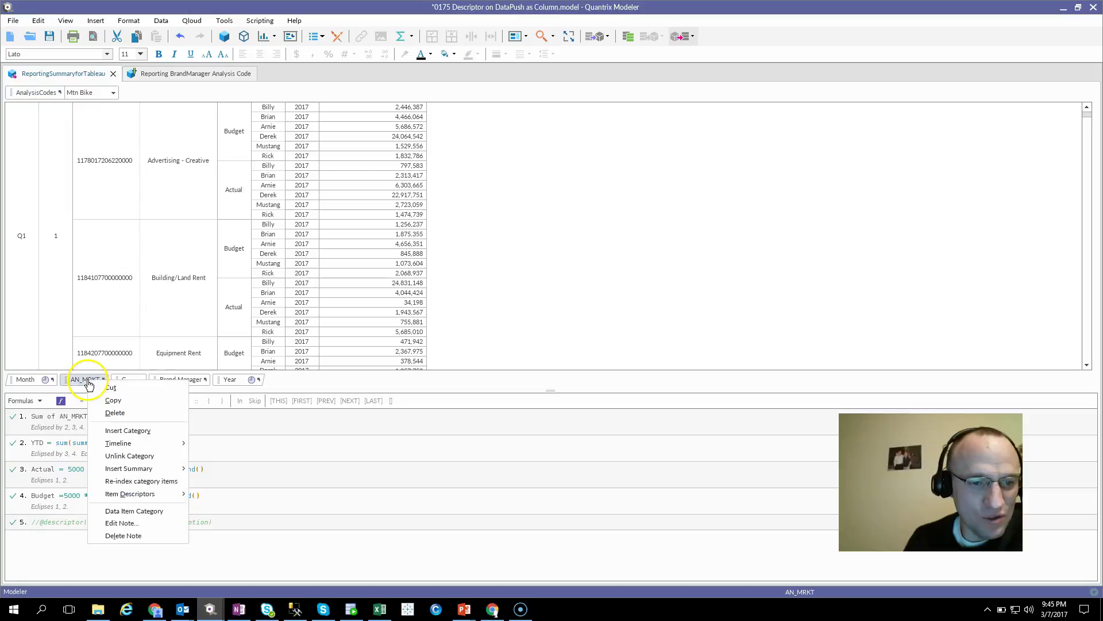
{"action": "mouse_move", "coordinate": [141, 501]}
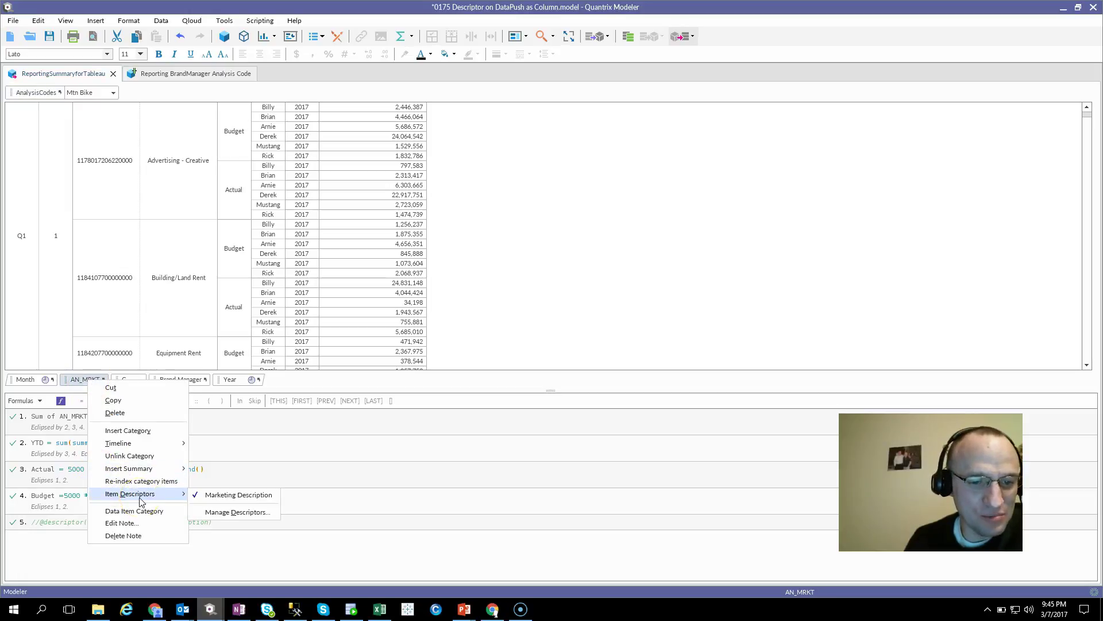
{"action": "left_click", "coordinate": [247, 496]}
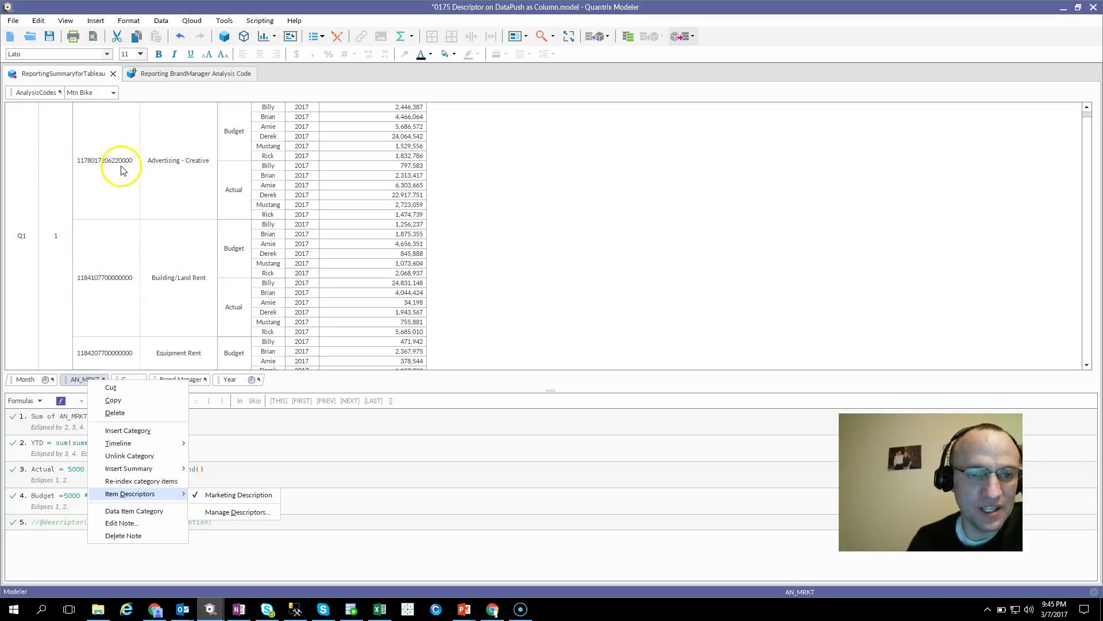
{"action": "left_click", "coordinate": [232, 299]}
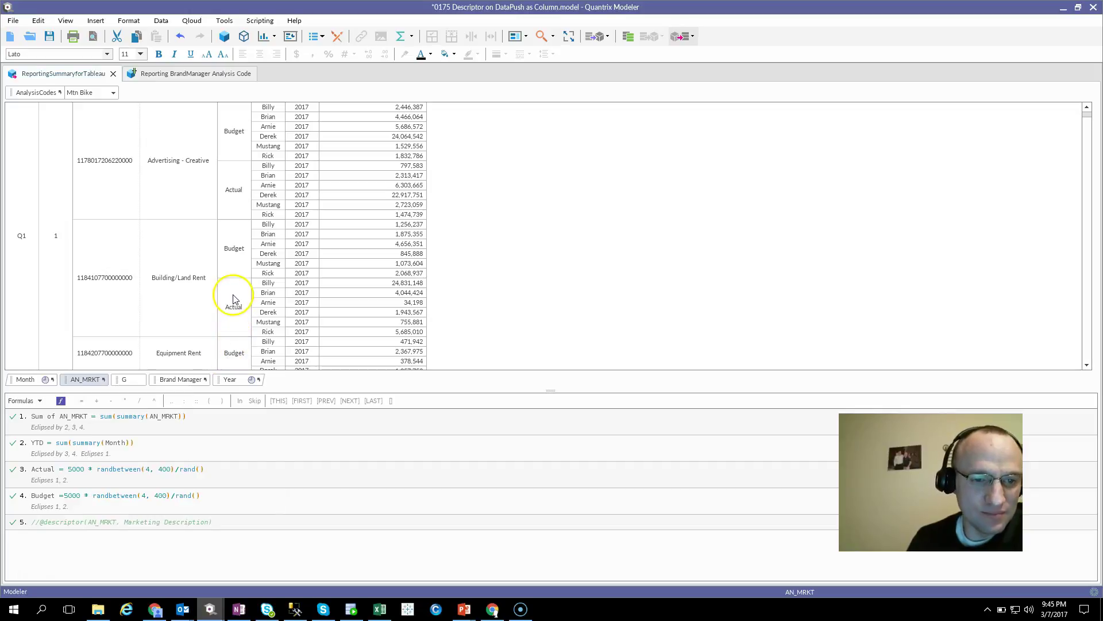
Examine the Budget and Actual items, the brand managers, the year and a data value in the matrix
{"action": "left_click", "coordinate": [230, 252]}
{"action": "left_click", "coordinate": [230, 309]}
{"action": "left_click_drag", "start_coordinate": [272, 294], "coordinate": [274, 324]}
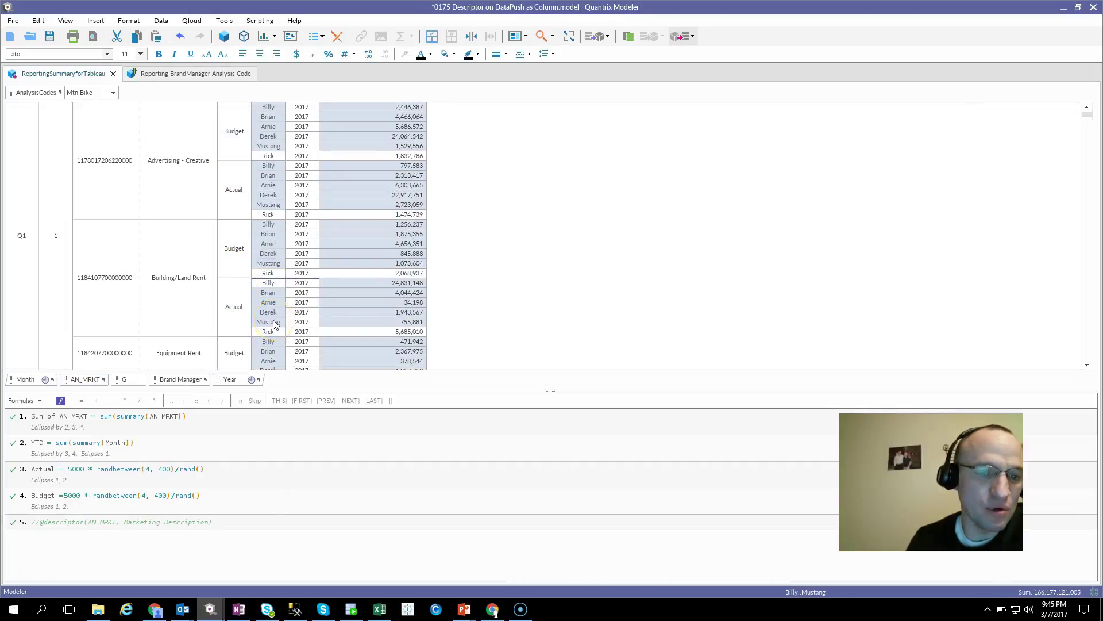
{"action": "left_click", "coordinate": [296, 294]}
{"action": "left_click", "coordinate": [332, 157]}
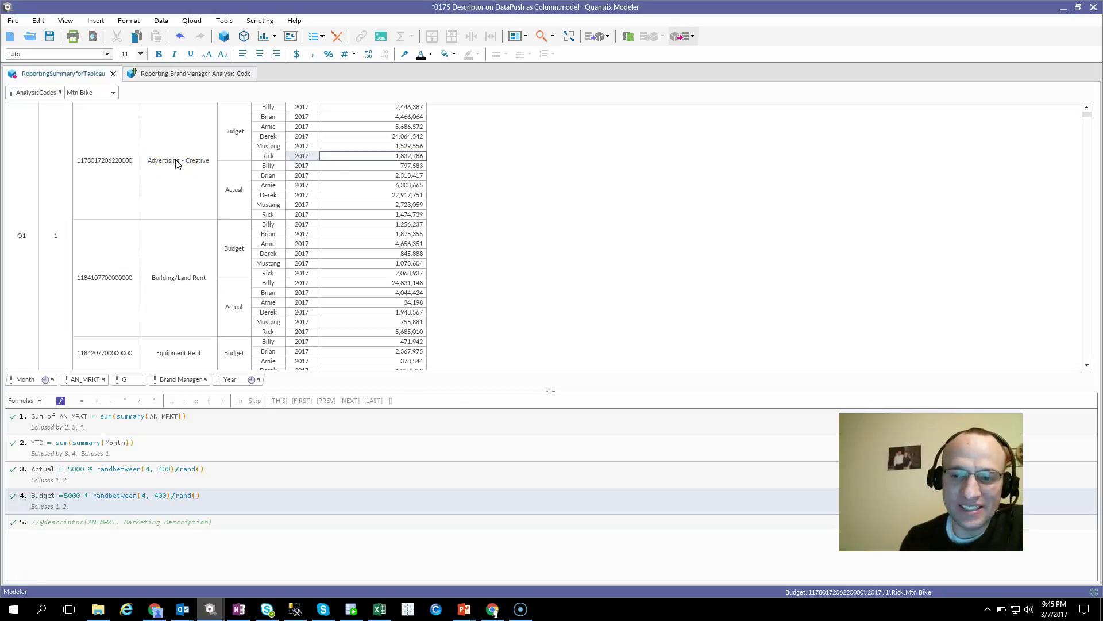
Open the matrix's existing DataPush for editing and remove its AccountDescr custom field
{"action": "left_click", "coordinate": [162, 23]}
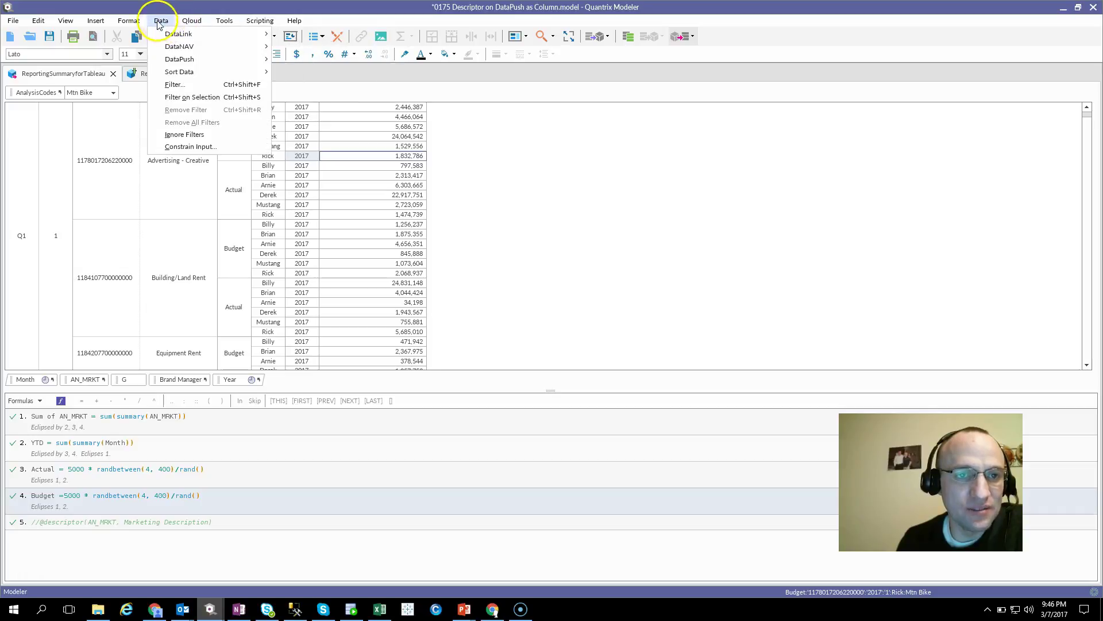
{"action": "mouse_move", "coordinate": [171, 61]}
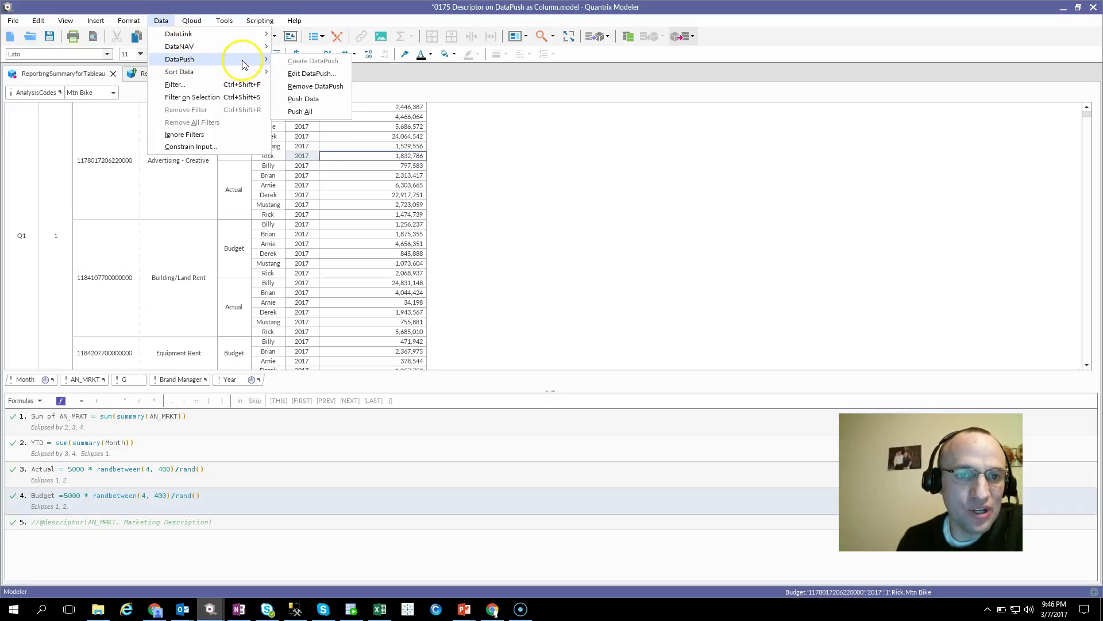
{"action": "left_click", "coordinate": [280, 74]}
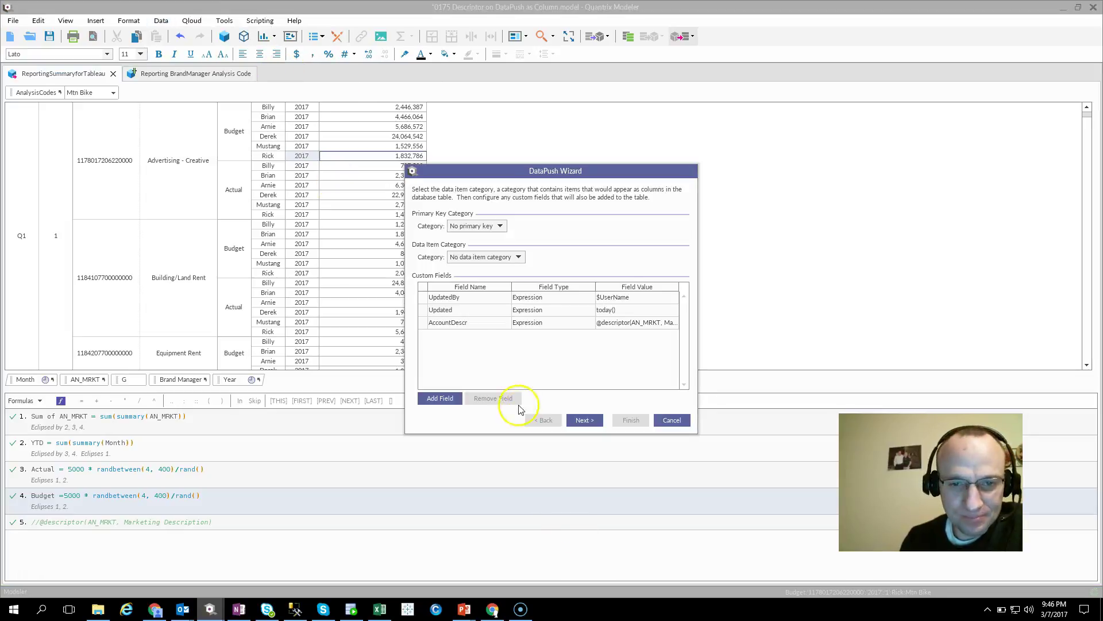
{"action": "left_click", "coordinate": [447, 322]}
{"action": "left_click", "coordinate": [491, 405]}
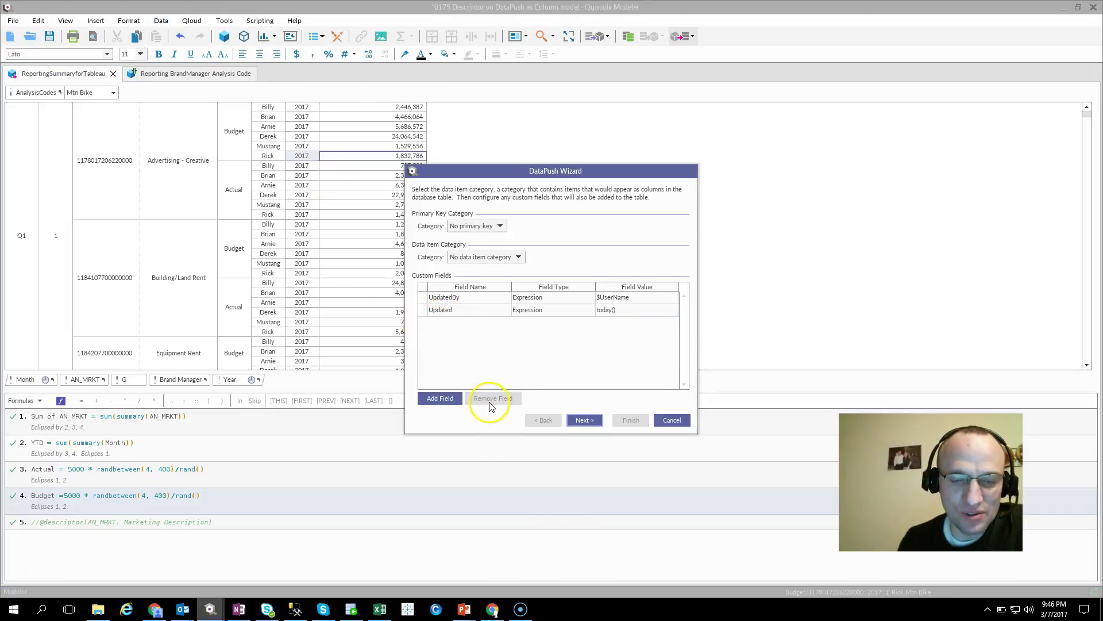
Add a custom field named AccountDescr to the DataPush and set its field type to Expression
{"action": "left_click", "coordinate": [453, 397]}
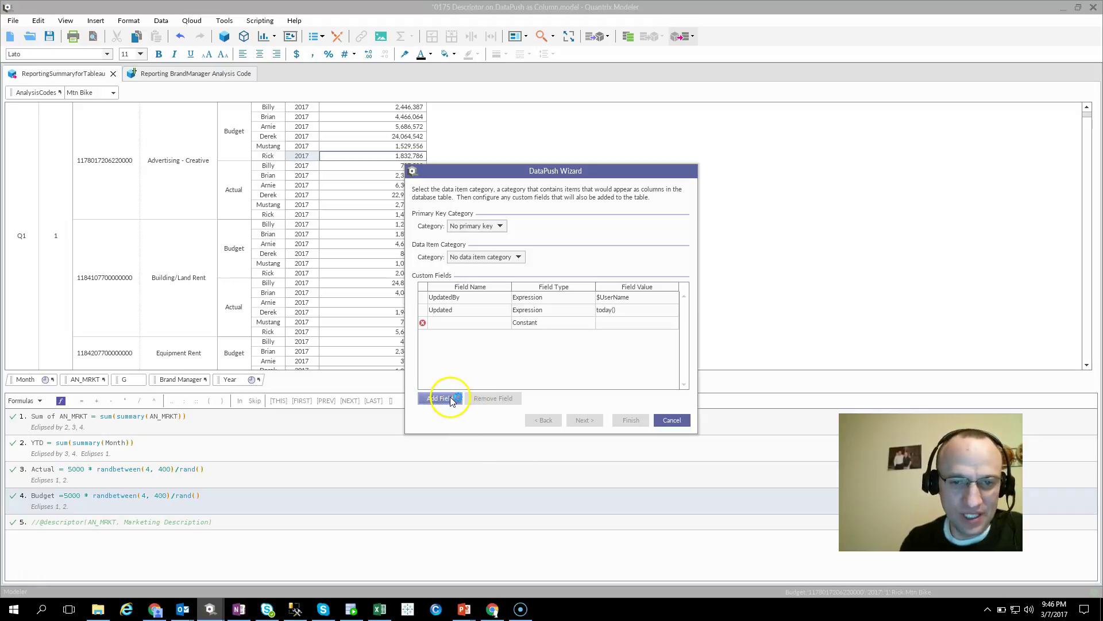
{"action": "left_click", "coordinate": [458, 321]}
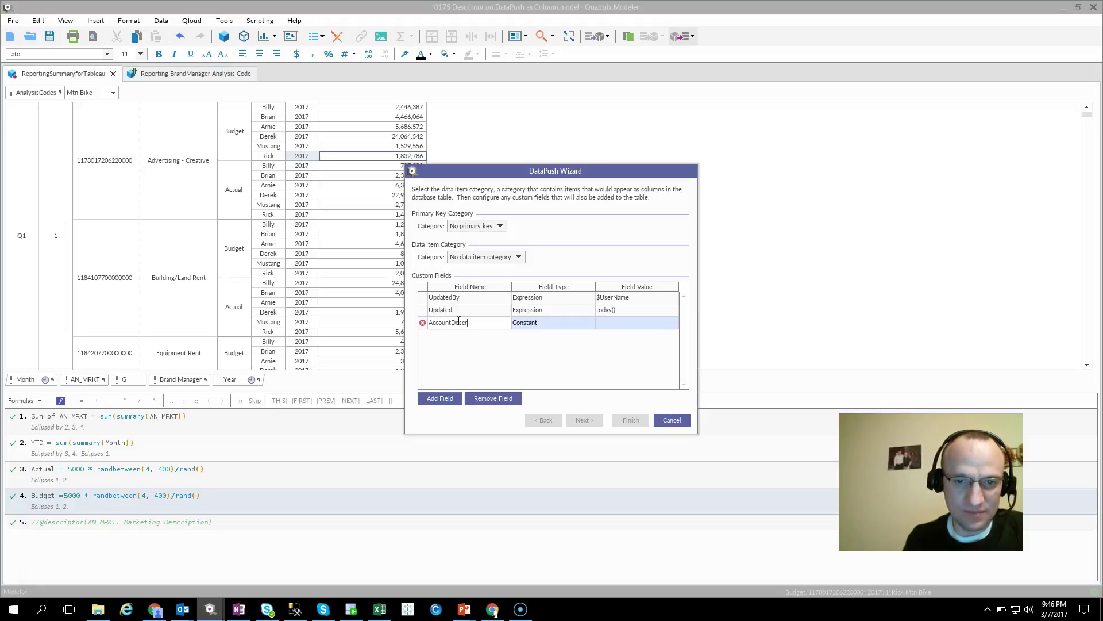
{"action": "left_click", "coordinate": [546, 322]}
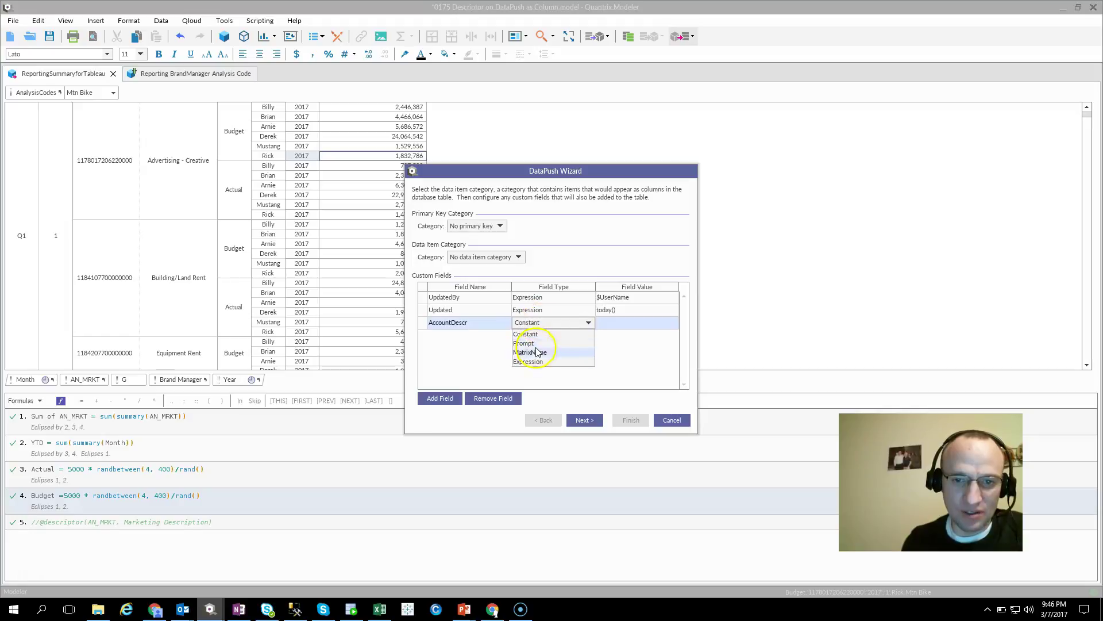
{"action": "left_click", "coordinate": [533, 362]}
{"action": "left_click", "coordinate": [611, 323]}
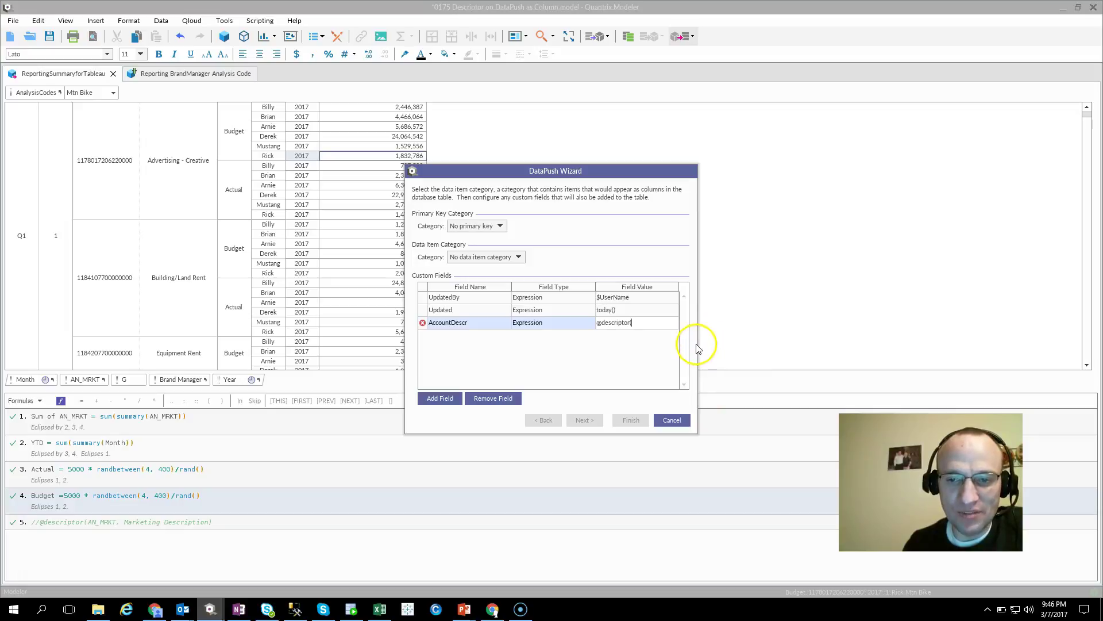
{"action": "left_click_drag", "start_coordinate": [697, 347], "coordinate": [788, 333]}
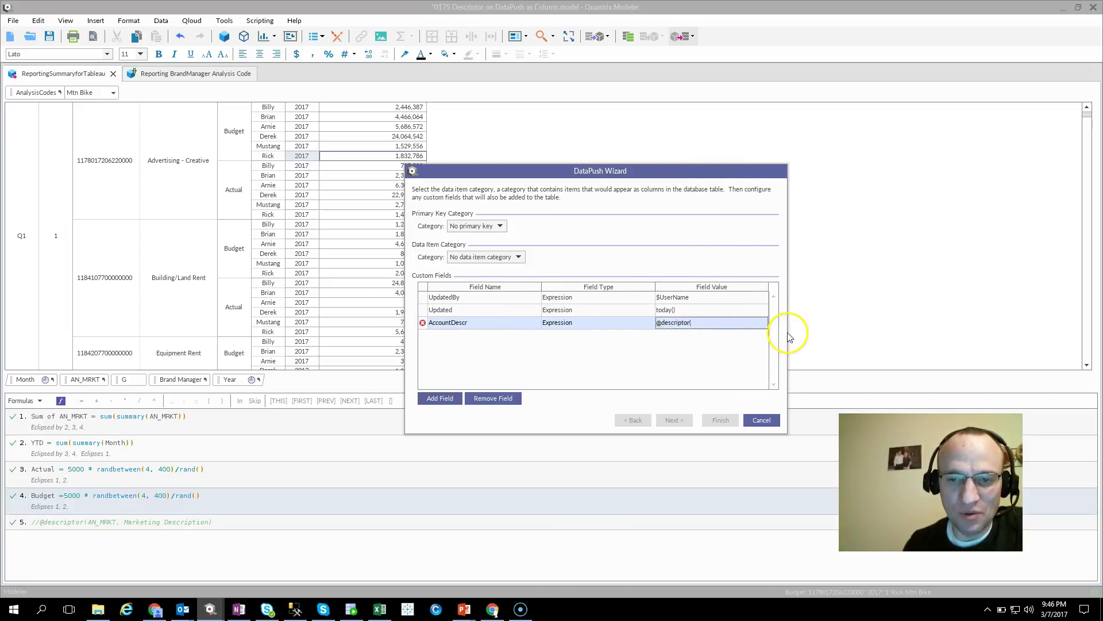
{"action": "left_click", "coordinate": [698, 326]}
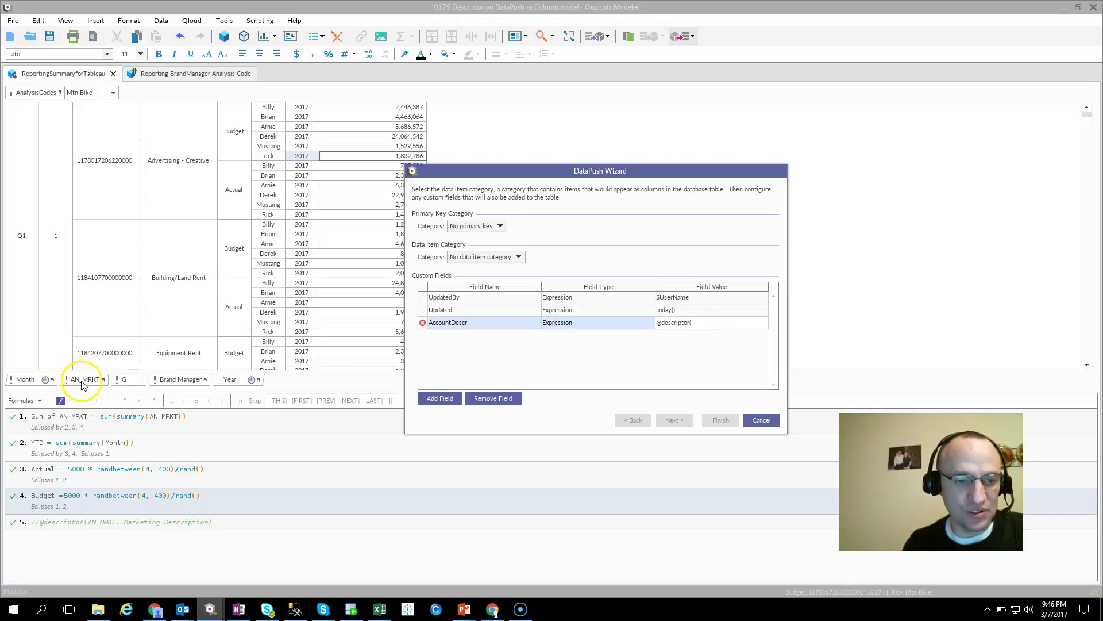
{"action": "type", "text": "AN_MRKT, Ma"}
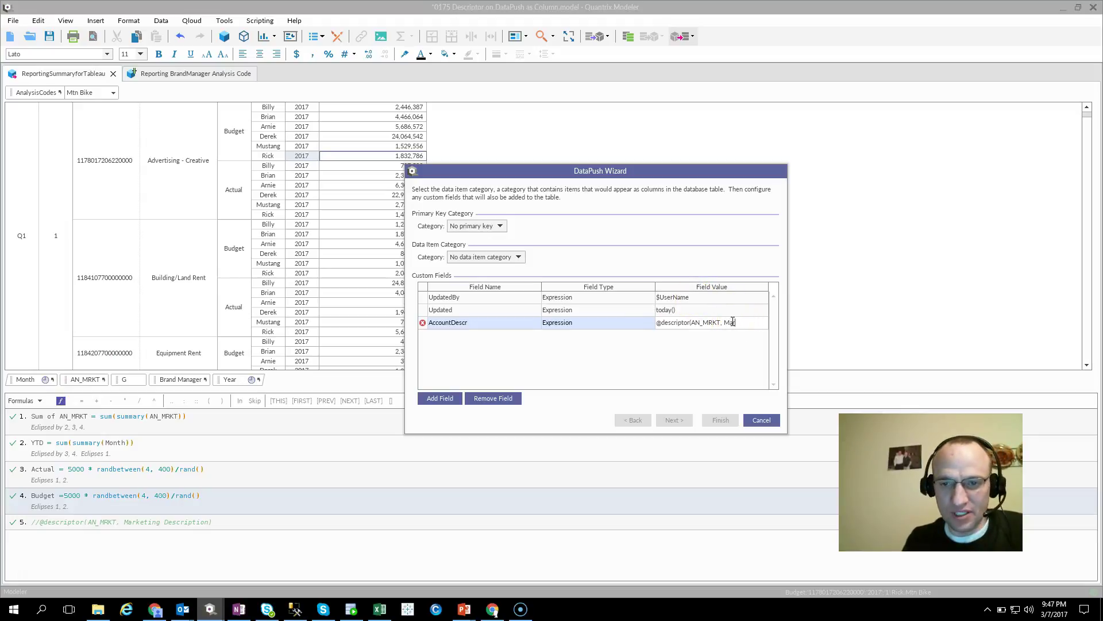
{"action": "type", "text": "scription"}
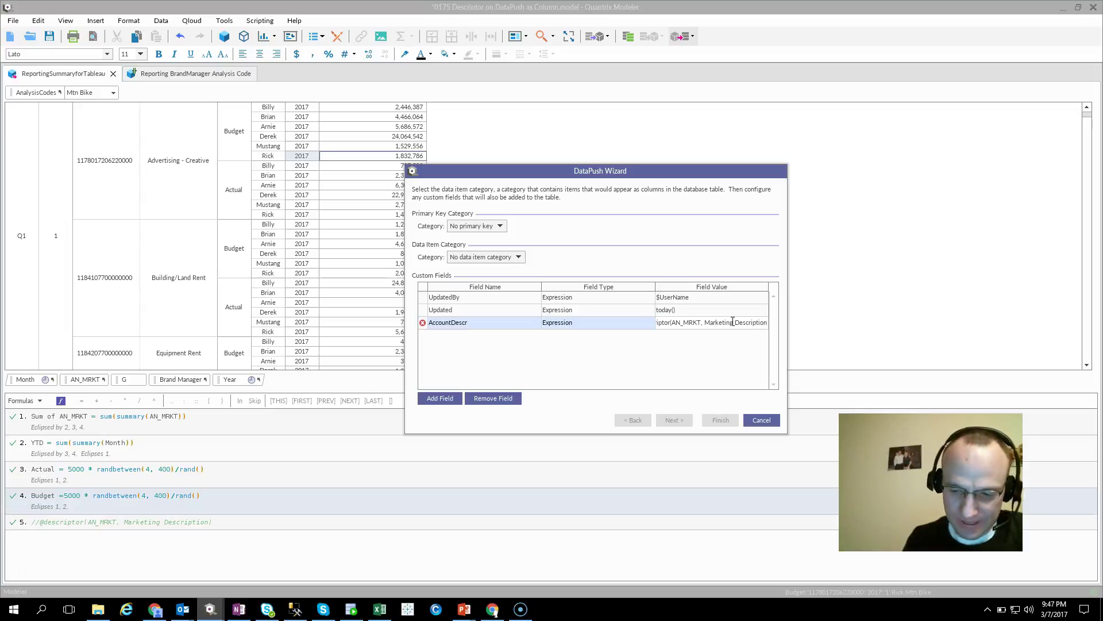
{"action": "type", "text": ")"}
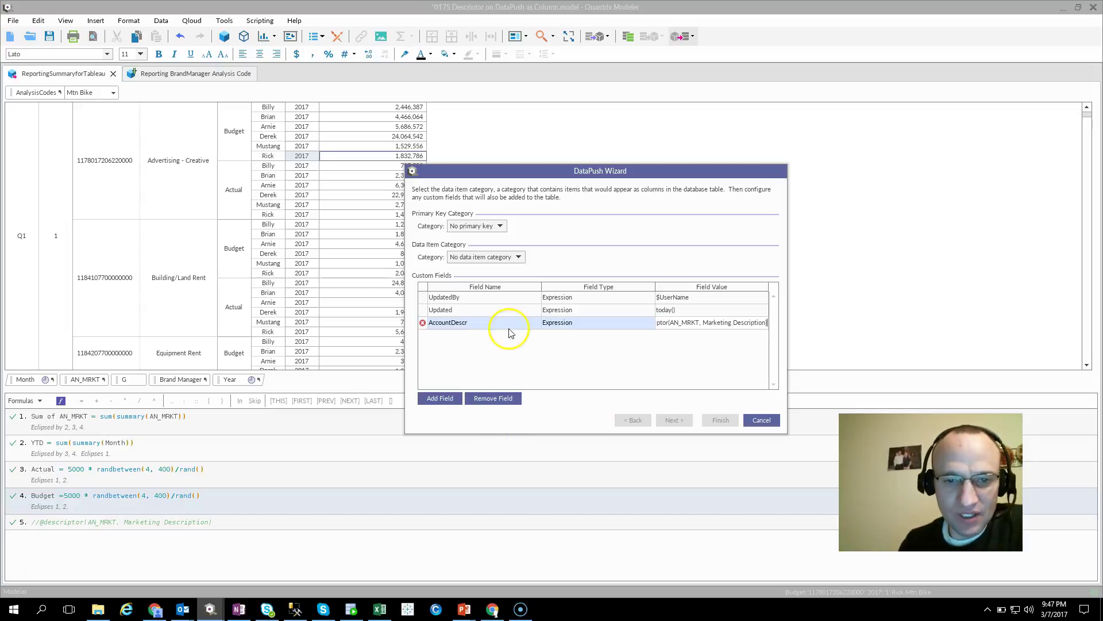
Check the AccountDescr custom field against the Updated field by comparing their names and field types
{"action": "left_click", "coordinate": [562, 313]}
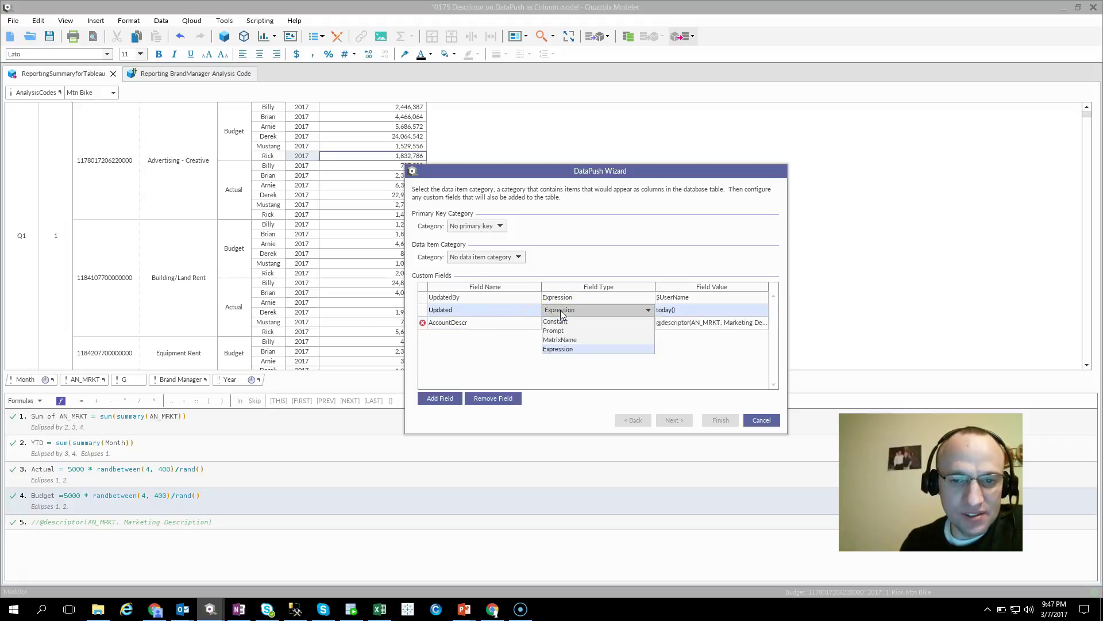
{"action": "left_click", "coordinate": [461, 326]}
{"action": "left_click", "coordinate": [455, 310]}
{"action": "left_click", "coordinate": [457, 323]}
{"action": "left_click", "coordinate": [591, 312]}
{"action": "left_click", "coordinate": [592, 322]}
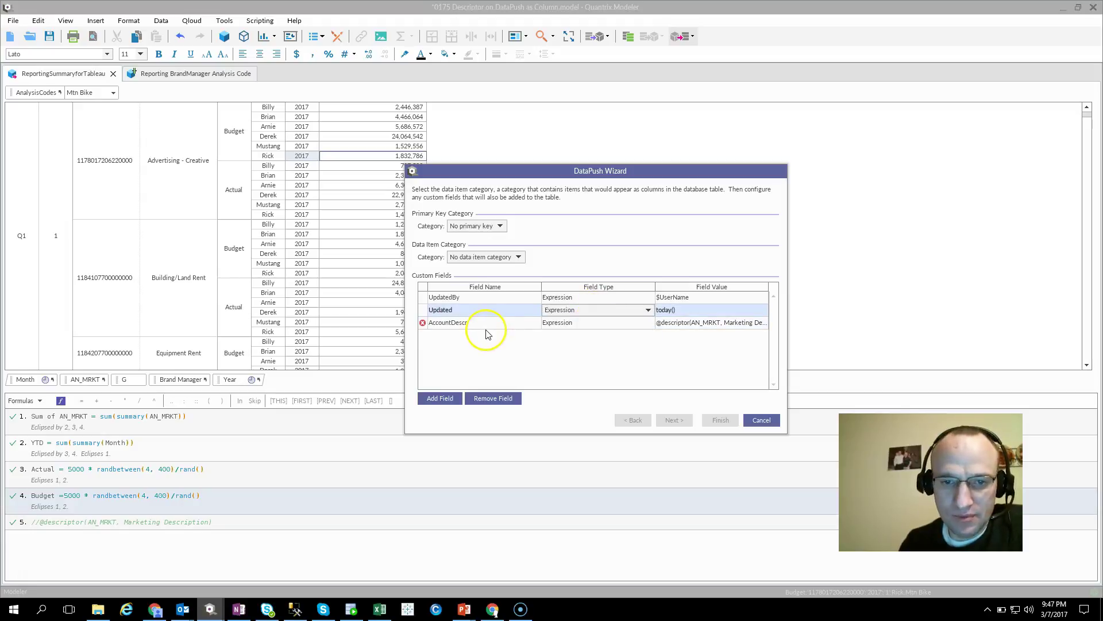
{"action": "left_click", "coordinate": [485, 321]}
{"action": "left_click", "coordinate": [608, 310]}
{"action": "left_click", "coordinate": [469, 339]}
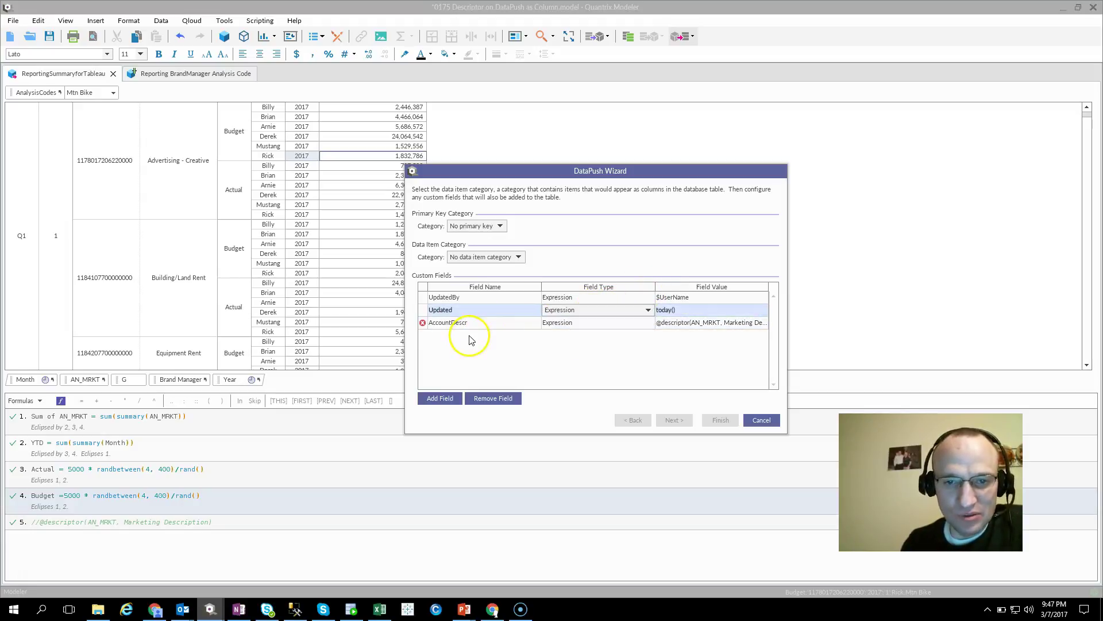
{"action": "left_click", "coordinate": [712, 322]}
{"action": "left_click_drag", "start_coordinate": [787, 336], "coordinate": [903, 336]}
{"action": "double_click", "coordinate": [875, 323]}
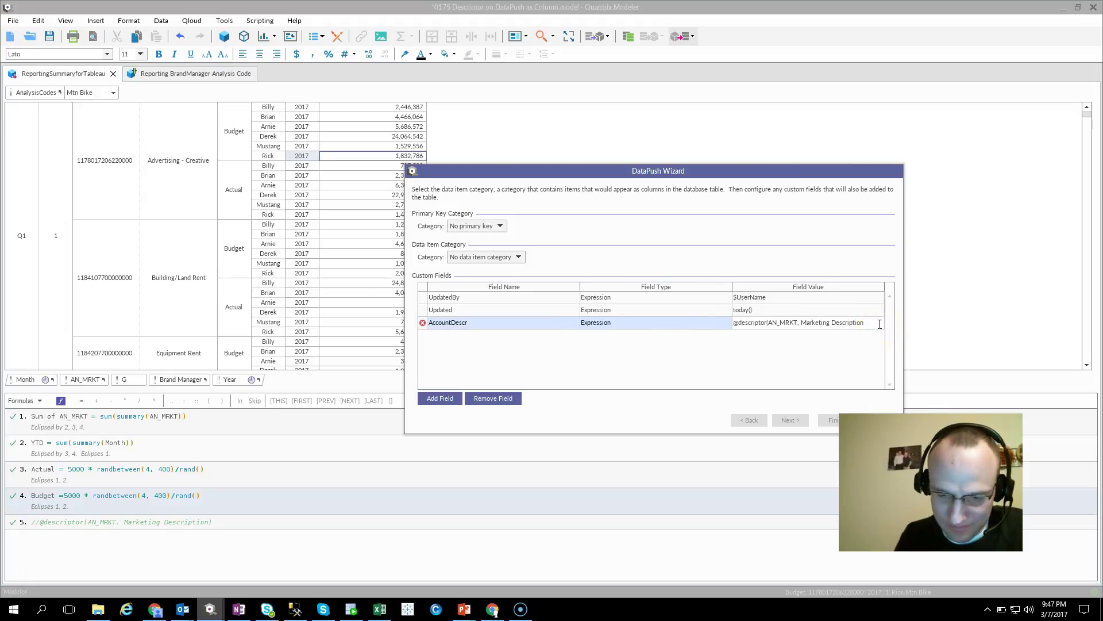
{"action": "left_click", "coordinate": [612, 310]}
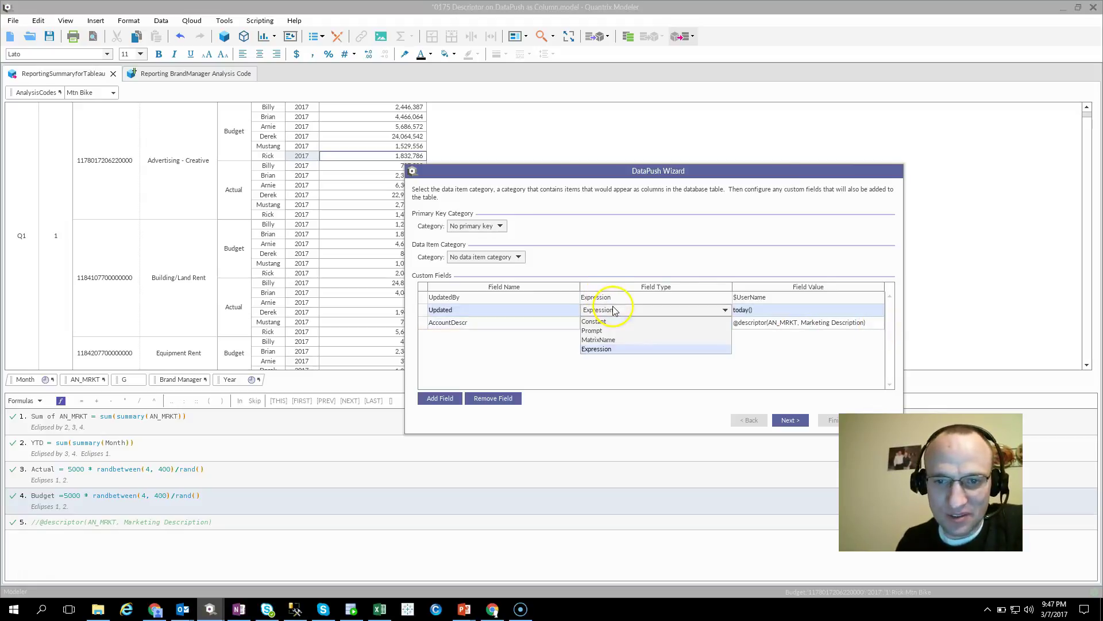
{"action": "left_click", "coordinate": [575, 329]}
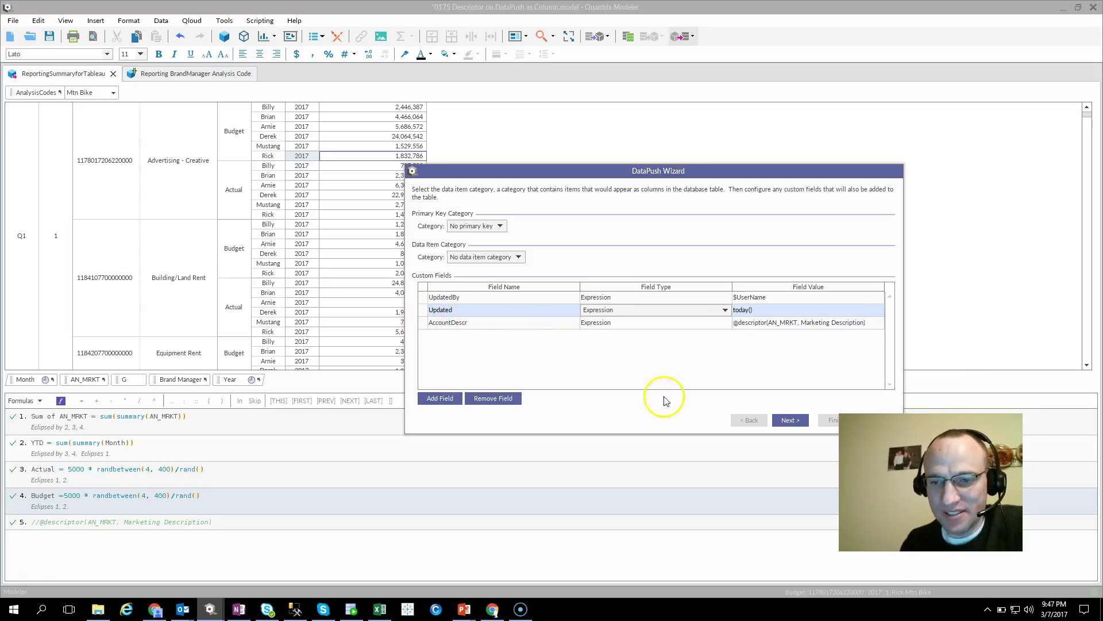
Finish the DataPush setup, keeping the zzzRichTester destination table, column mapping, row filter and update options as configured
{"action": "left_click", "coordinate": [797, 423]}
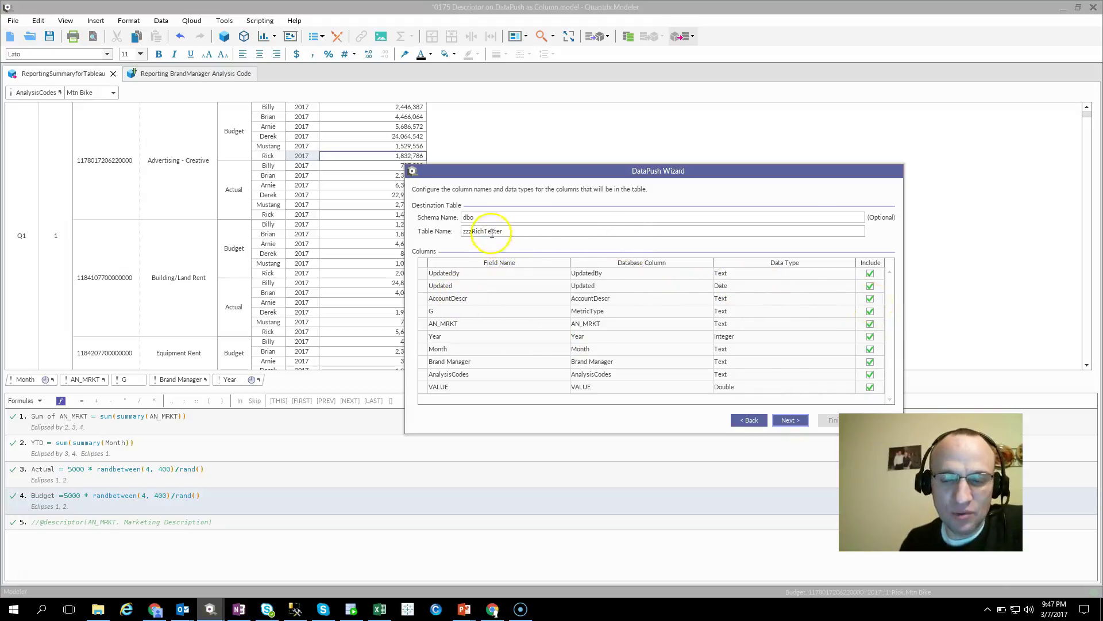
{"action": "left_click", "coordinate": [792, 420]}
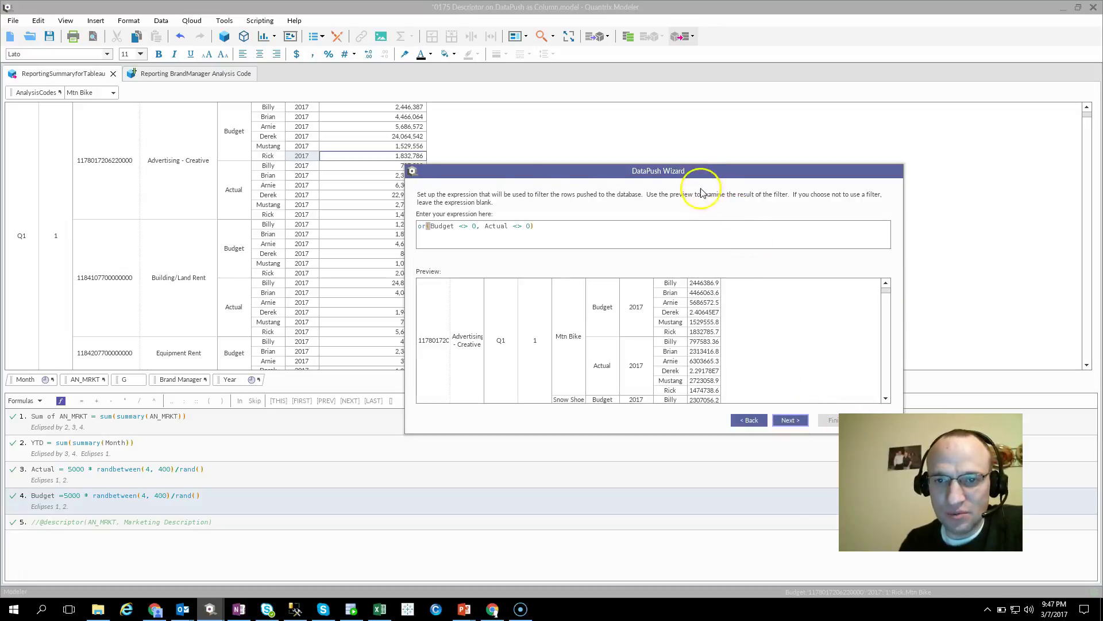
{"action": "left_click_drag", "start_coordinate": [697, 177], "coordinate": [518, 90]}
{"action": "left_click", "coordinate": [611, 333]}
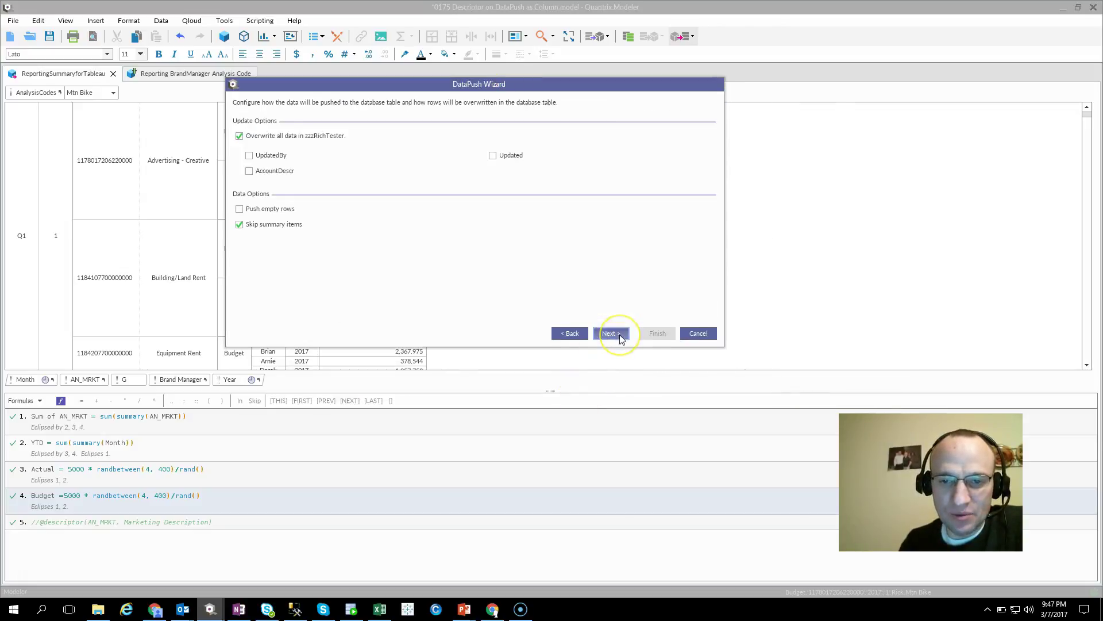
{"action": "left_click", "coordinate": [619, 336]}
{"action": "left_click", "coordinate": [660, 335]}
{"action": "left_click", "coordinate": [451, 232]}
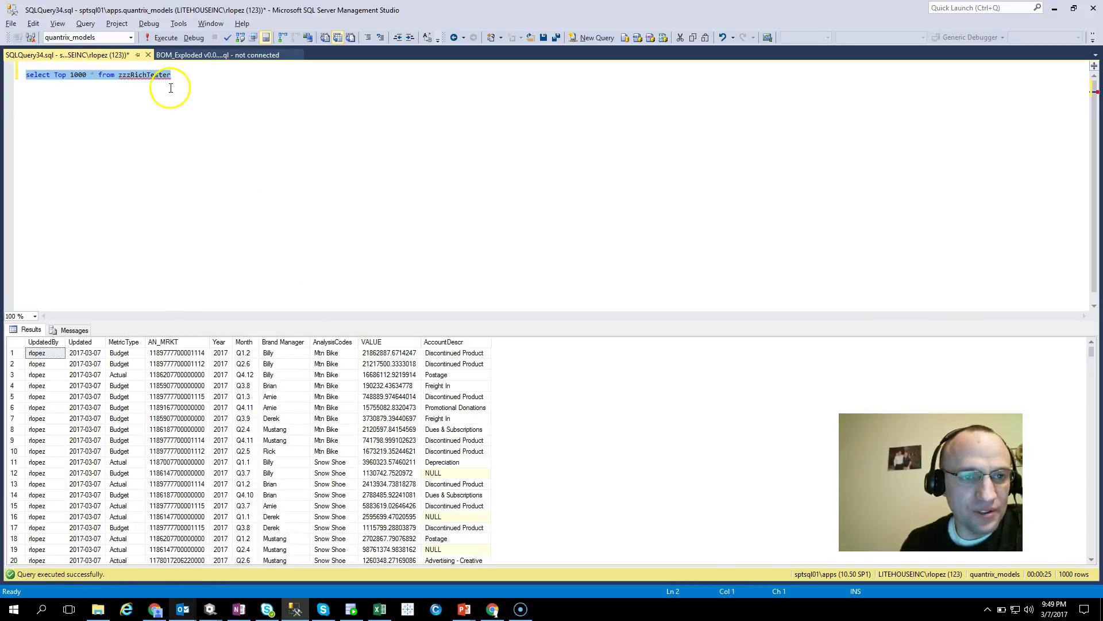
In SQL Server Management Studio, highlight the zzzRichTester query and examine the AccountDescr column in its results
{"action": "left_click_drag", "start_coordinate": [173, 78], "coordinate": [26, 75]}
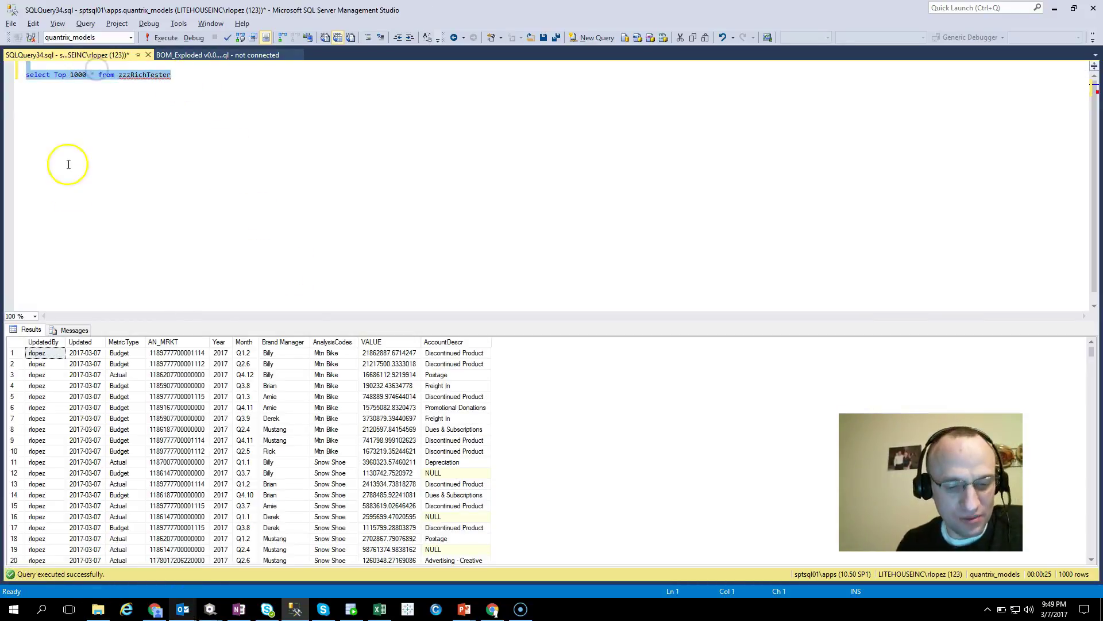
{"action": "left_click", "coordinate": [444, 354]}
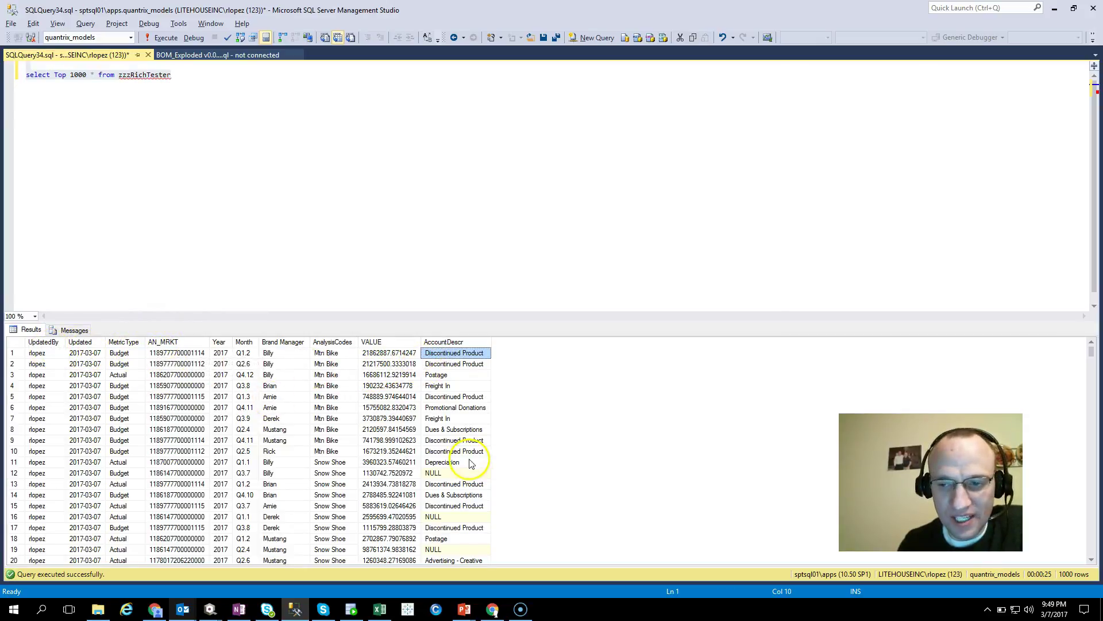
{"action": "left_click", "coordinate": [475, 343]}
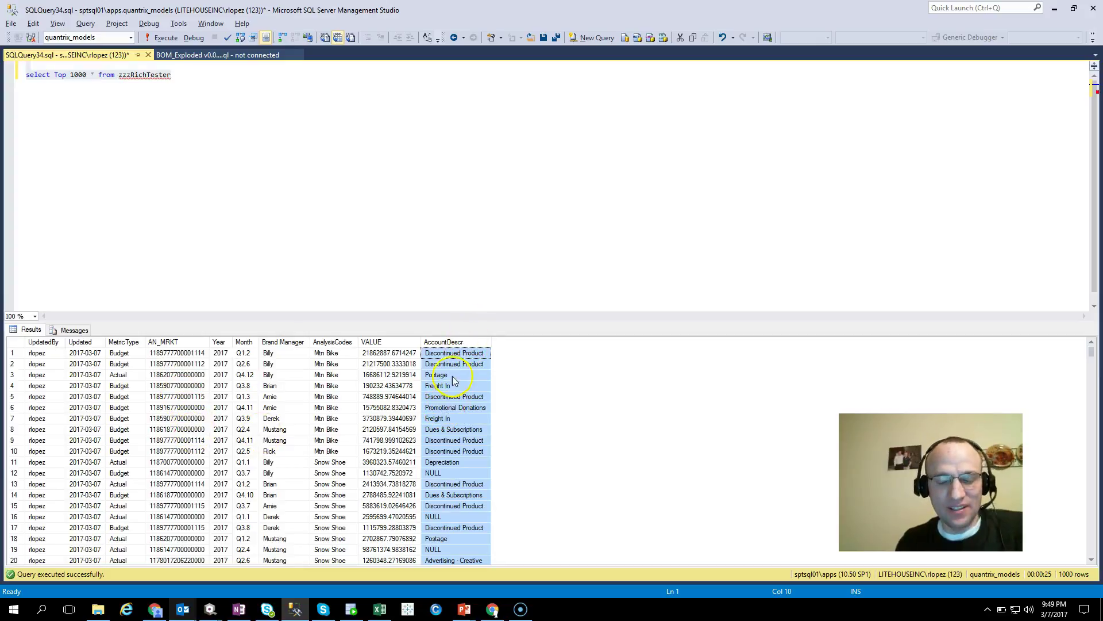
Switch to Quantrix Modeler, reopen the existing DataPush for editing and widen the wizard to review the AccountDescr custom field's full expression
{"action": "key", "text": "alt+Tab"}
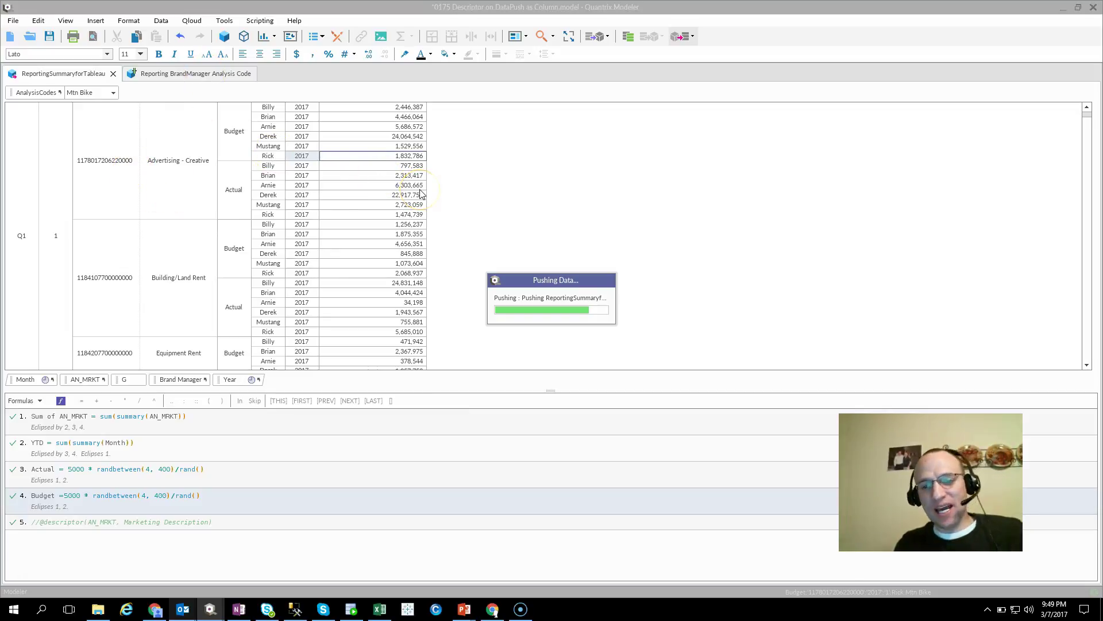
{"action": "left_click", "coordinate": [161, 21]}
{"action": "mouse_move", "coordinate": [230, 60]}
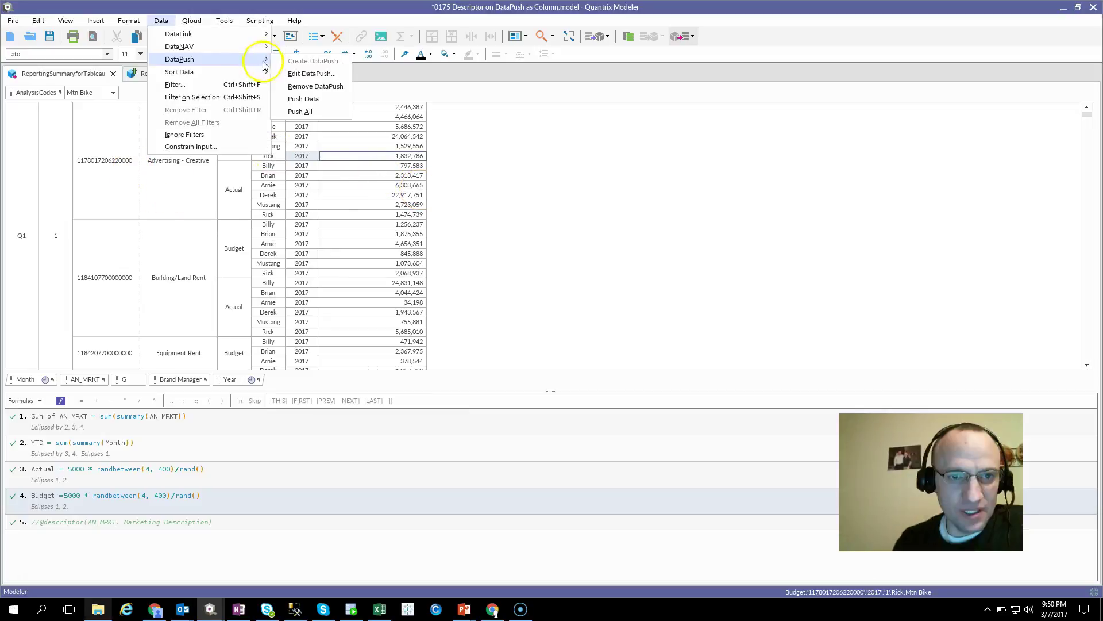
{"action": "left_click", "coordinate": [301, 75]}
{"action": "left_click_drag", "start_coordinate": [697, 330], "coordinate": [900, 320]}
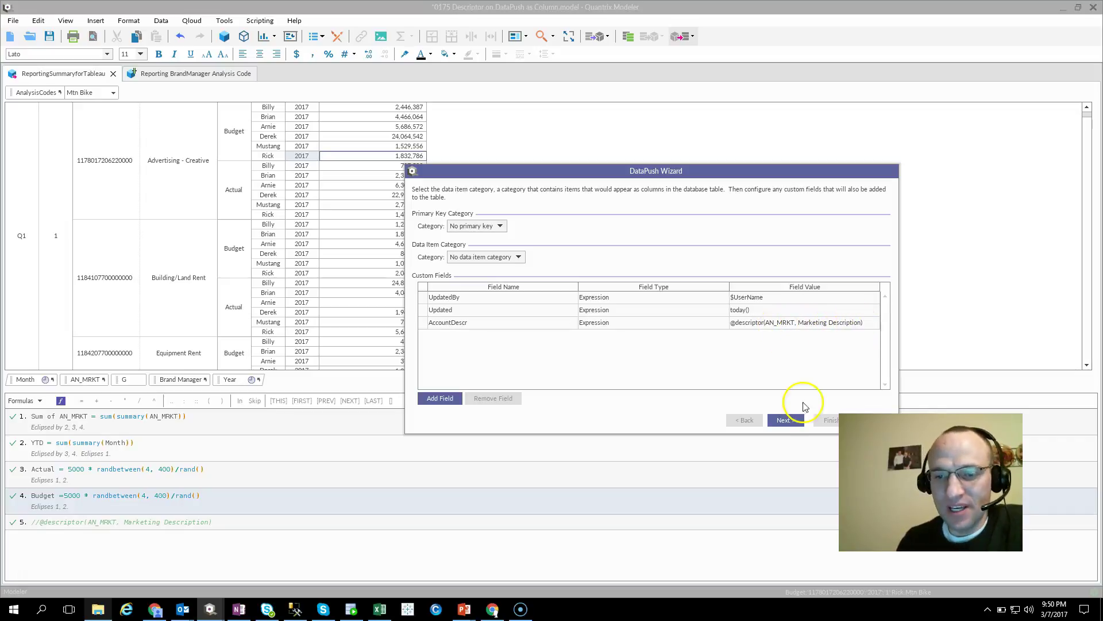
Review the destination table's column names and data types, including AccountDescr, and return to the custom fields page of the DataPush Wizard
{"action": "left_click", "coordinate": [786, 421]}
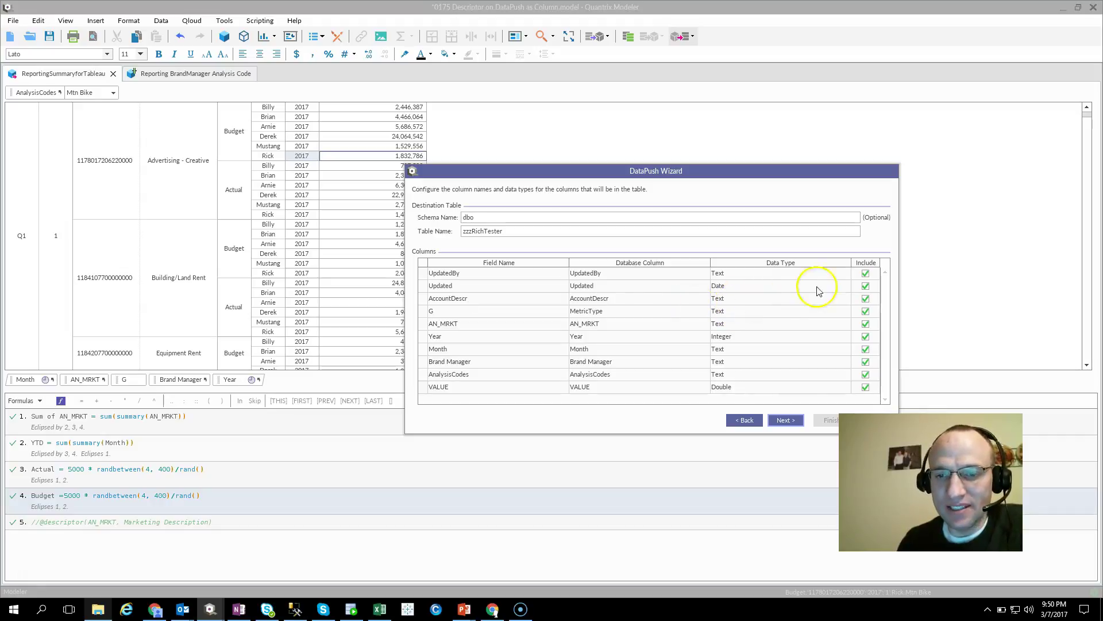
{"action": "left_click", "coordinate": [742, 422]}
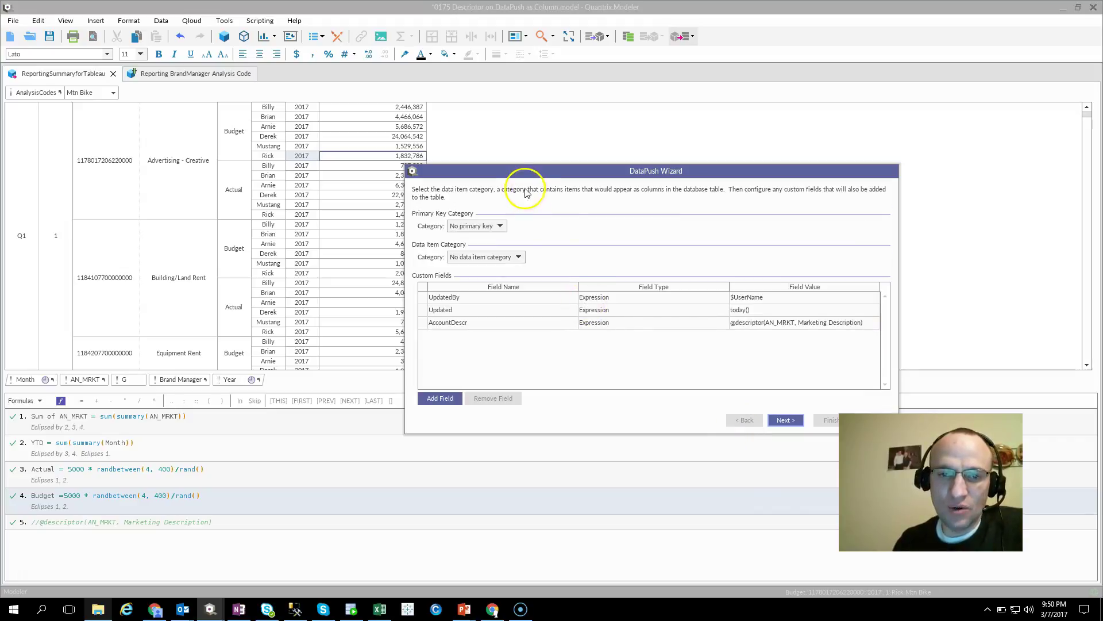
{"action": "left_click_drag", "start_coordinate": [524, 178], "coordinate": [305, 182]}
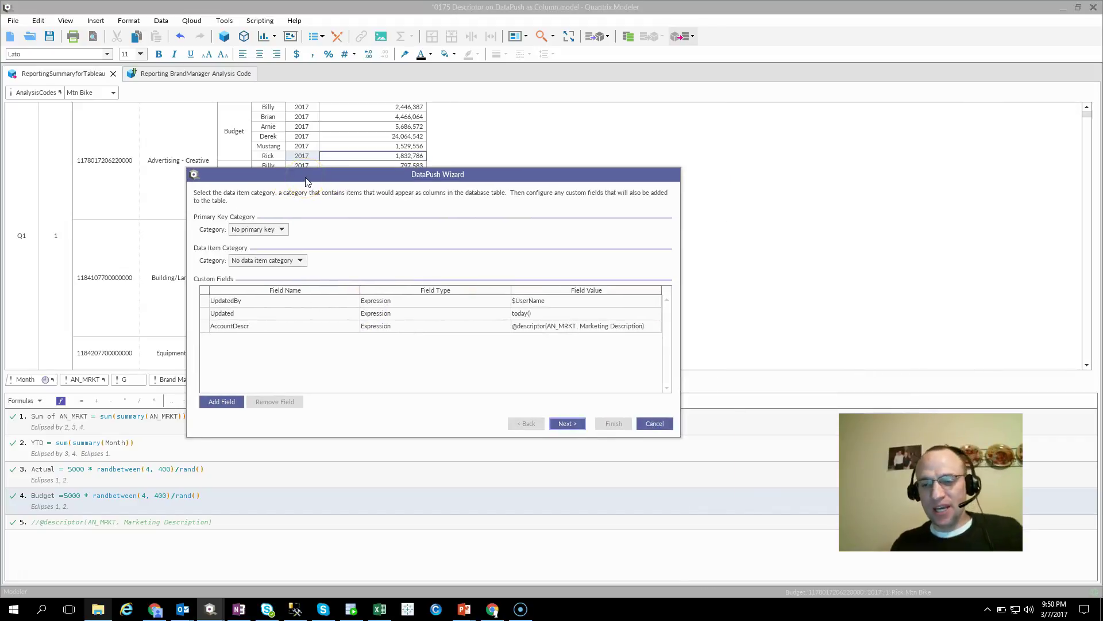
Switch to PowerPoint and display the closing contact slide of the QuantrixAuthorityOfficial2 presentation
{"action": "key", "text": "alt+Tab"}
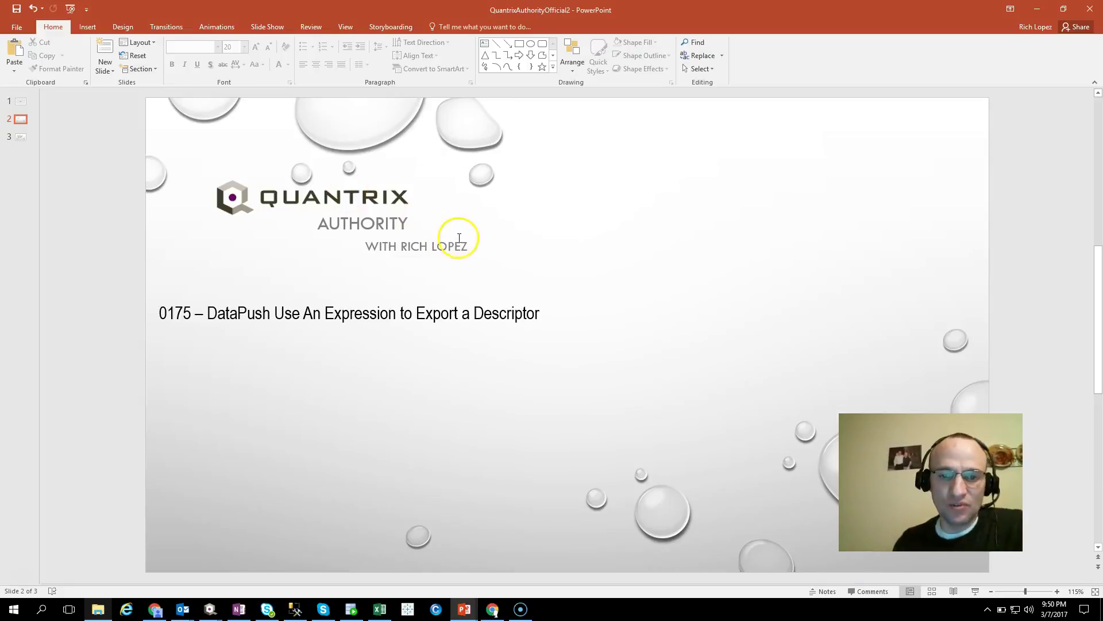
{"action": "scroll", "coordinate": [462, 239], "scroll_direction": "down", "scroll_amount": 2}
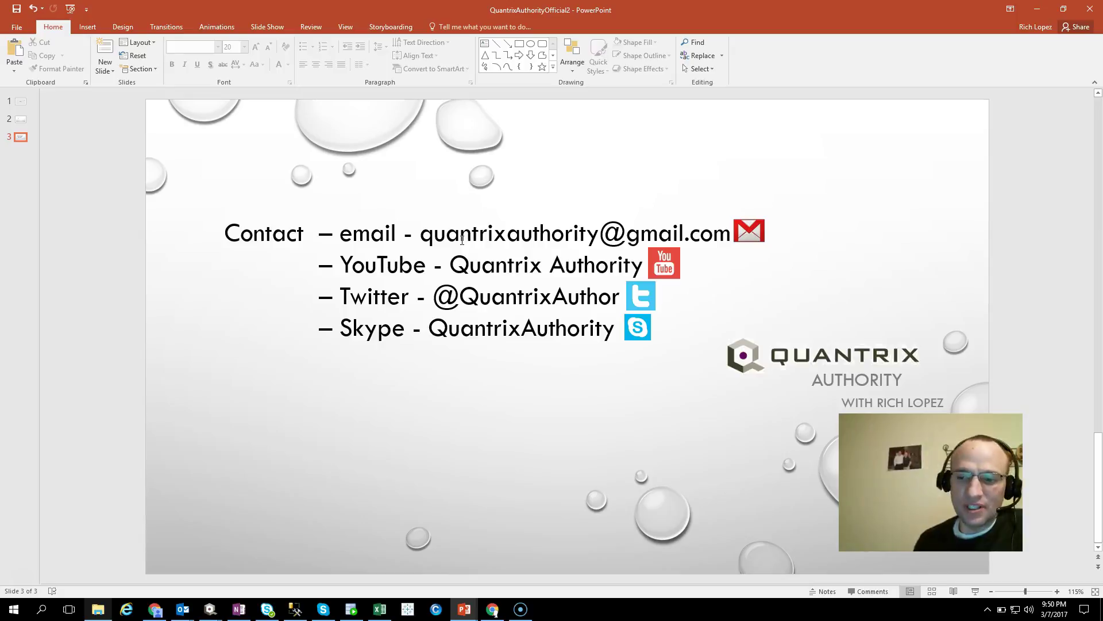
{"action": "left_click", "coordinate": [143, 268]}
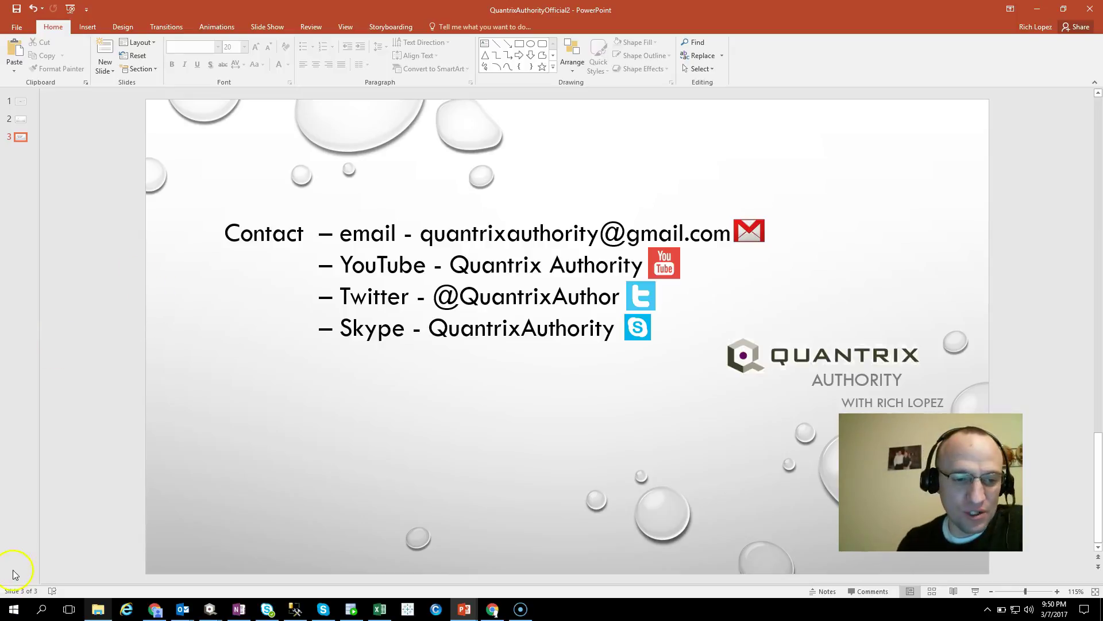